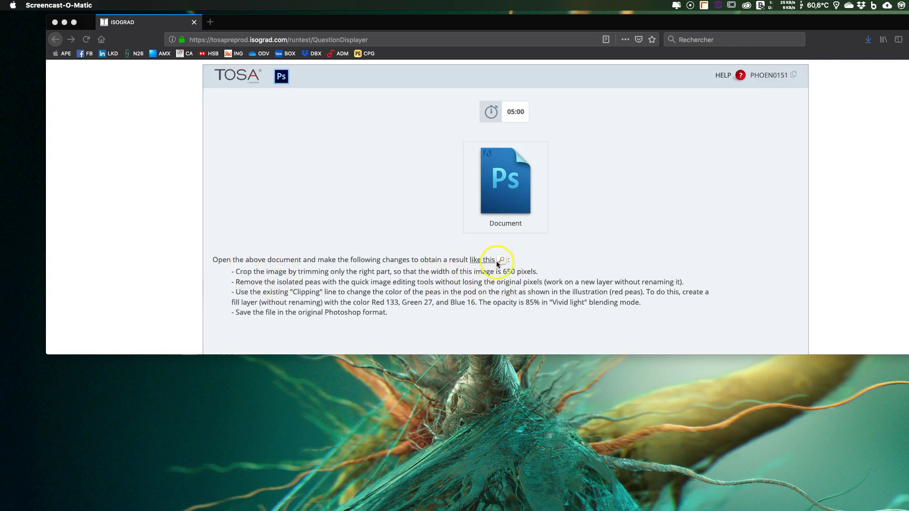
- Preview the expected result, then download and save the task's pea photo document
{"action": "left_click", "coordinate": [500, 261]}
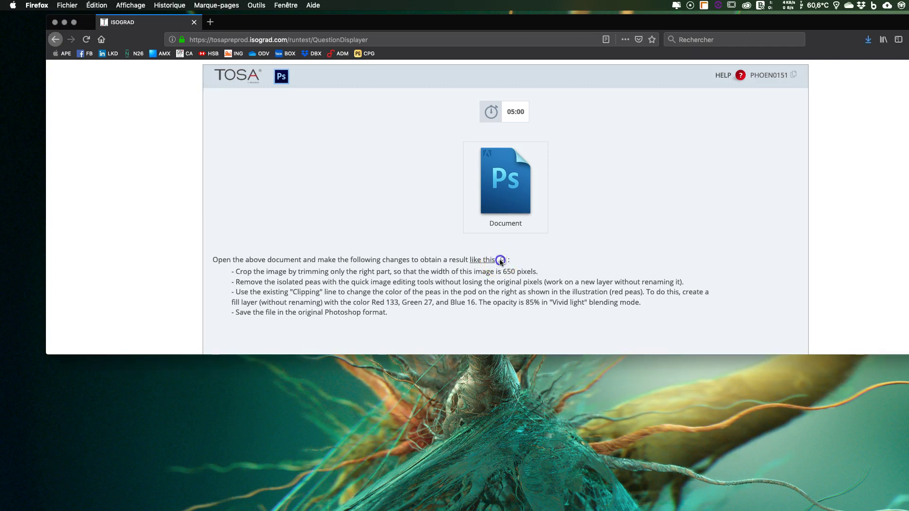
{"action": "left_click", "coordinate": [501, 263]}
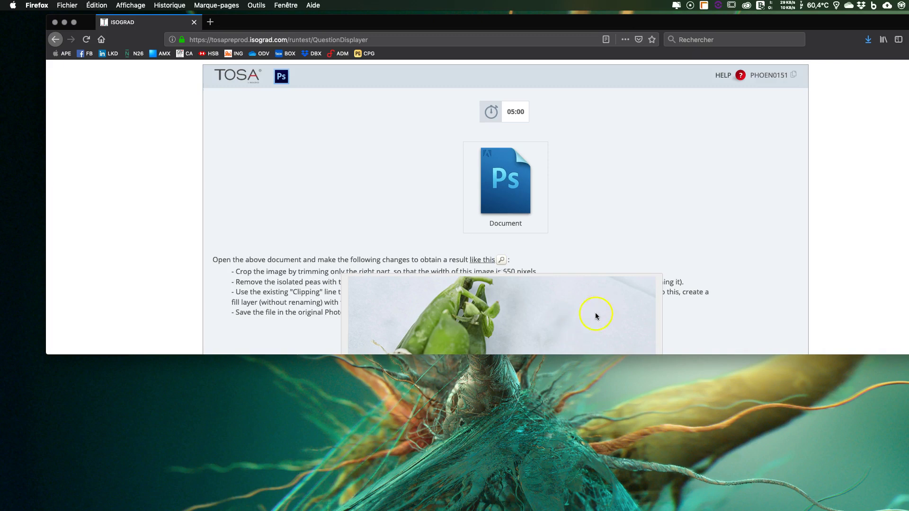
{"action": "scroll", "coordinate": [496, 308], "scroll_direction": "down", "scroll_amount": 3}
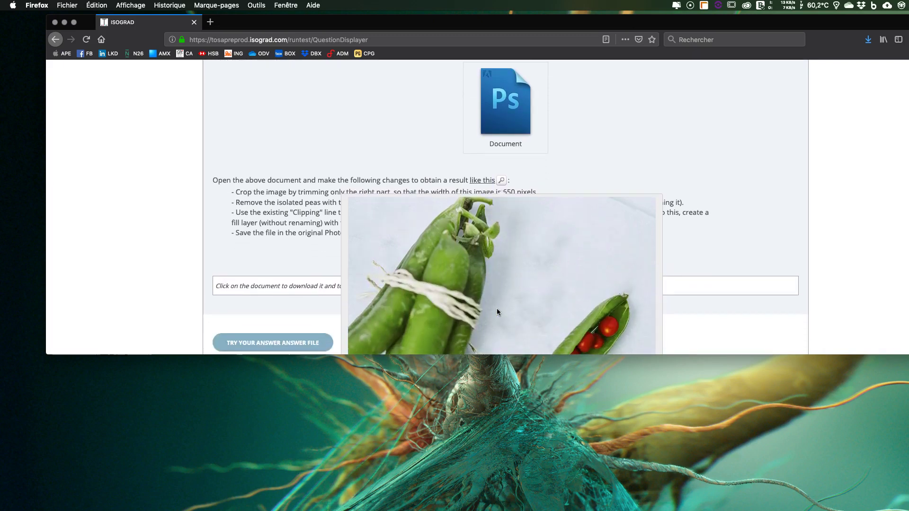
{"action": "scroll", "coordinate": [496, 308], "scroll_direction": "up", "scroll_amount": 3}
{"action": "scroll", "coordinate": [497, 308], "scroll_direction": "down", "scroll_amount": 3}
{"action": "scroll", "coordinate": [496, 308], "scroll_direction": "down", "scroll_amount": 2}
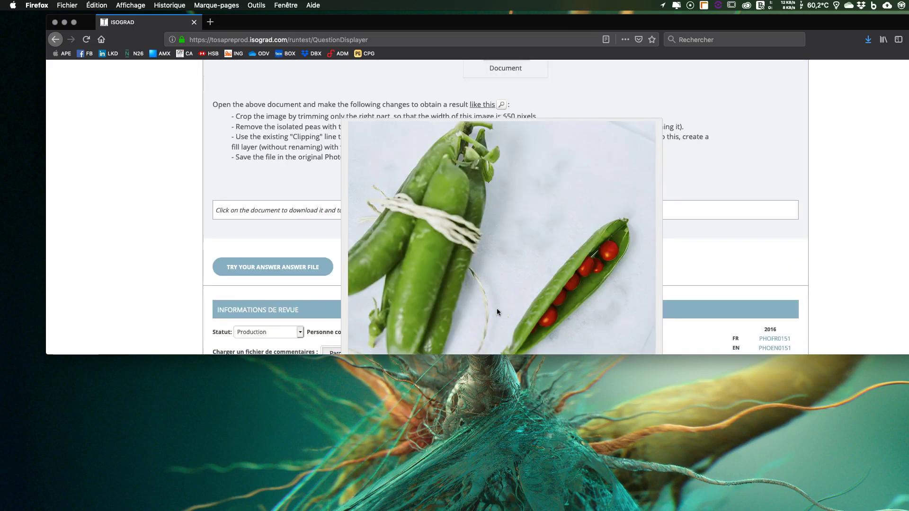
{"action": "scroll", "coordinate": [496, 308], "scroll_direction": "up", "scroll_amount": 5}
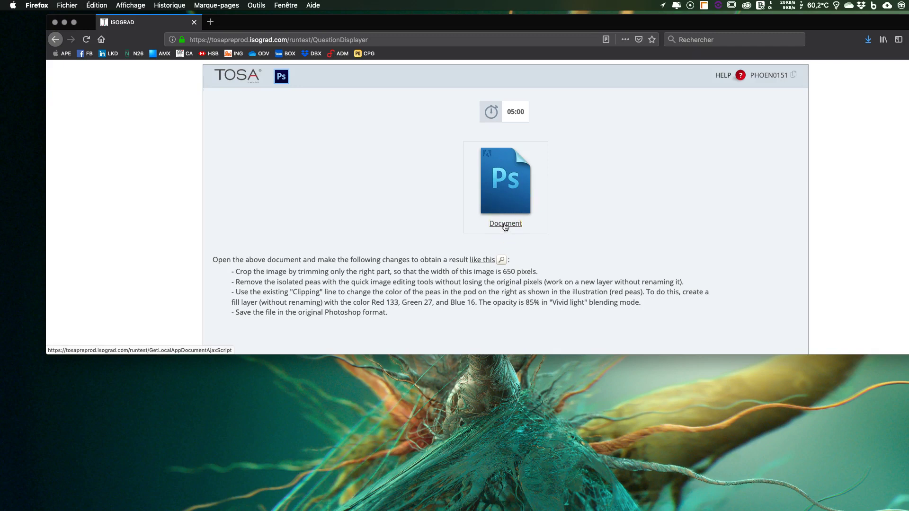
{"action": "left_click", "coordinate": [505, 225]}
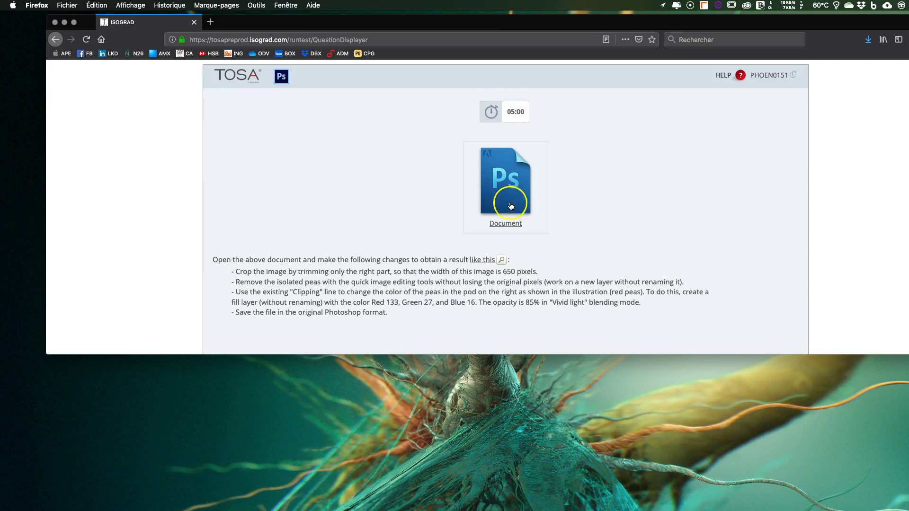
{"action": "left_click", "coordinate": [504, 225]}
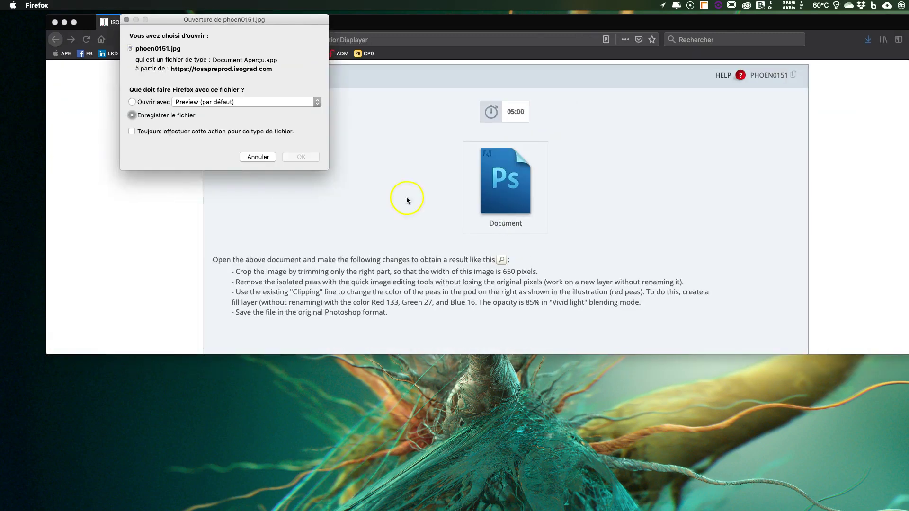
{"action": "left_click", "coordinate": [296, 156]}
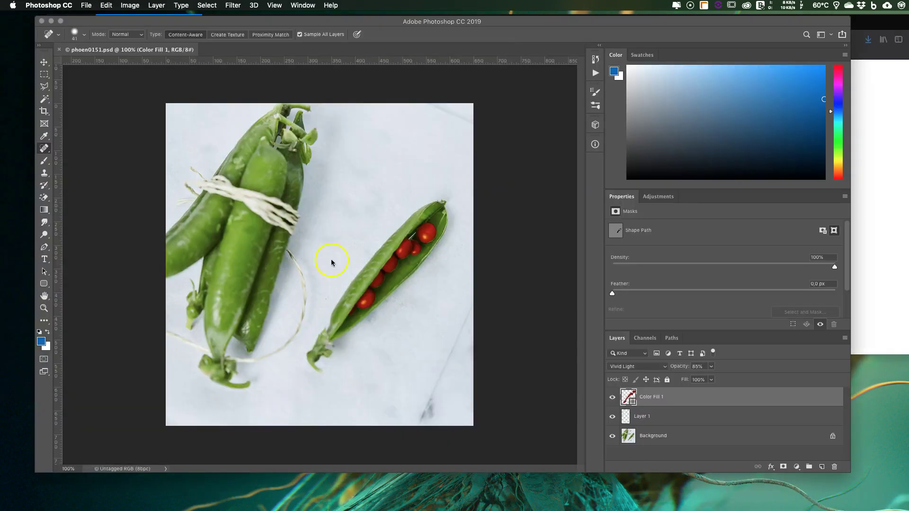
- Close phoen0151.psd and open phoen0151(2).jpg from Téléchargements, ignoring the missing profile
{"action": "left_click", "coordinate": [61, 50]}
{"action": "left_click", "coordinate": [88, 8]}
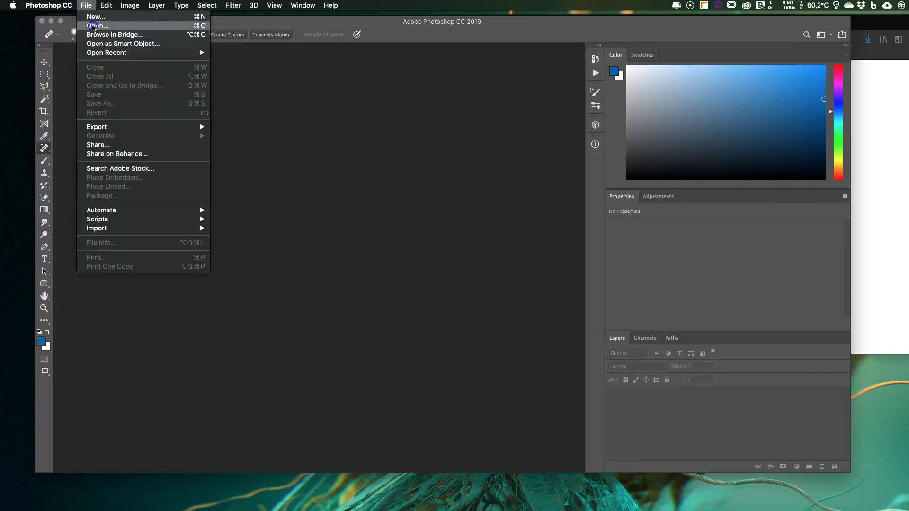
{"action": "left_click", "coordinate": [95, 24]}
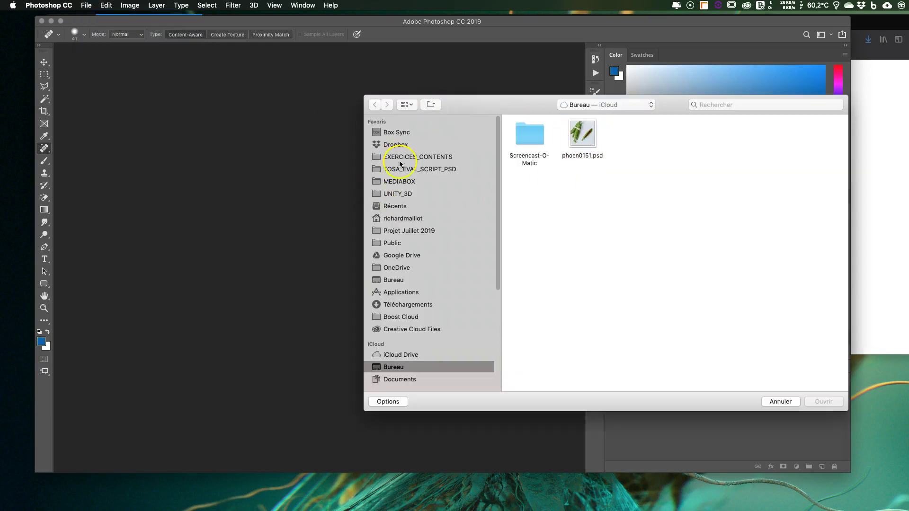
{"action": "left_click", "coordinate": [409, 304]}
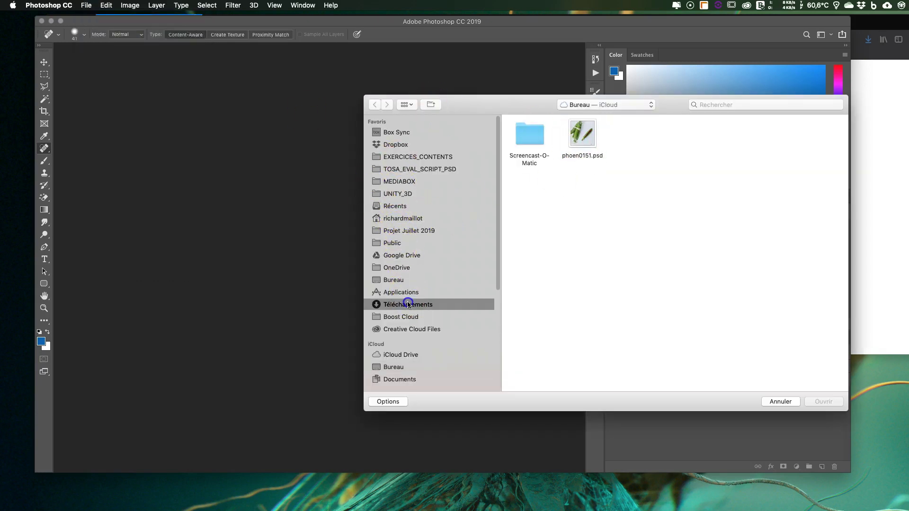
{"action": "left_click", "coordinate": [647, 189]}
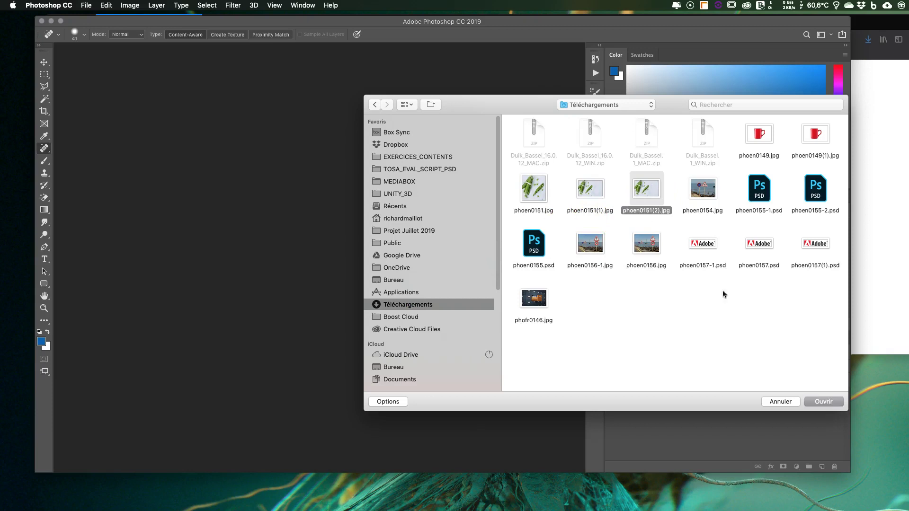
{"action": "left_click", "coordinate": [828, 402]}
{"action": "left_click", "coordinate": [409, 192]}
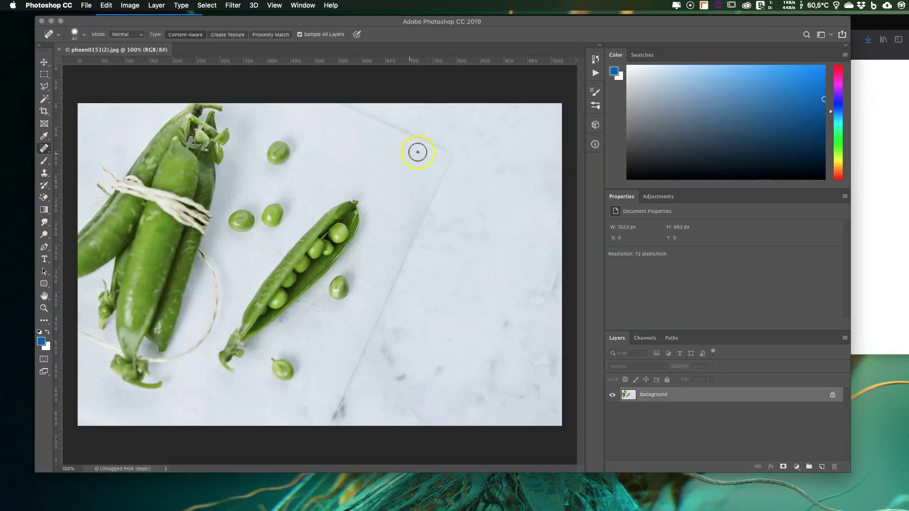
{"action": "left_click", "coordinate": [865, 25]}
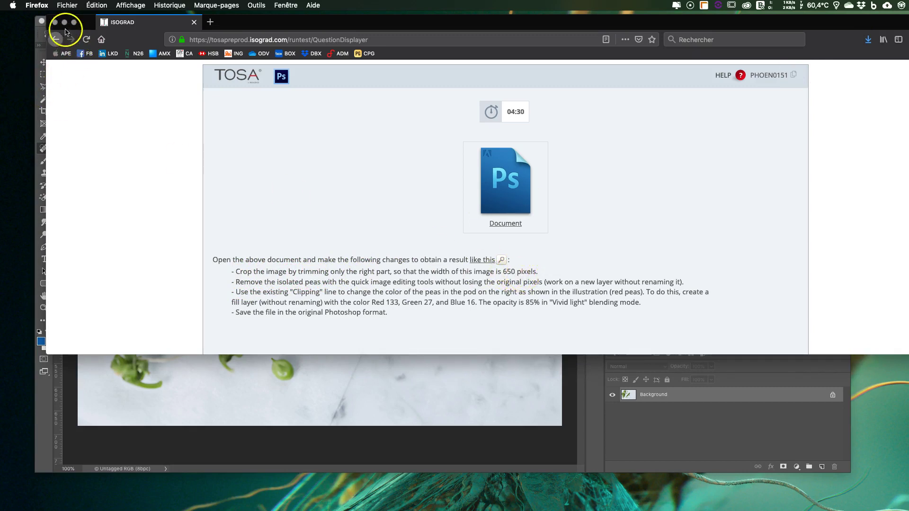
- Set the canvas width to 650 px anchored left-middle, accepting the right-side clip
{"action": "left_click", "coordinate": [160, 450]}
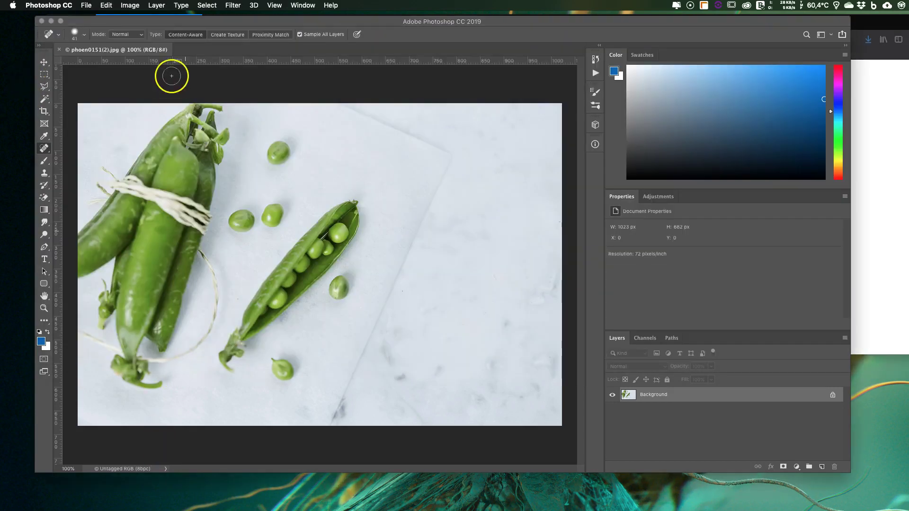
{"action": "left_click", "coordinate": [130, 6]}
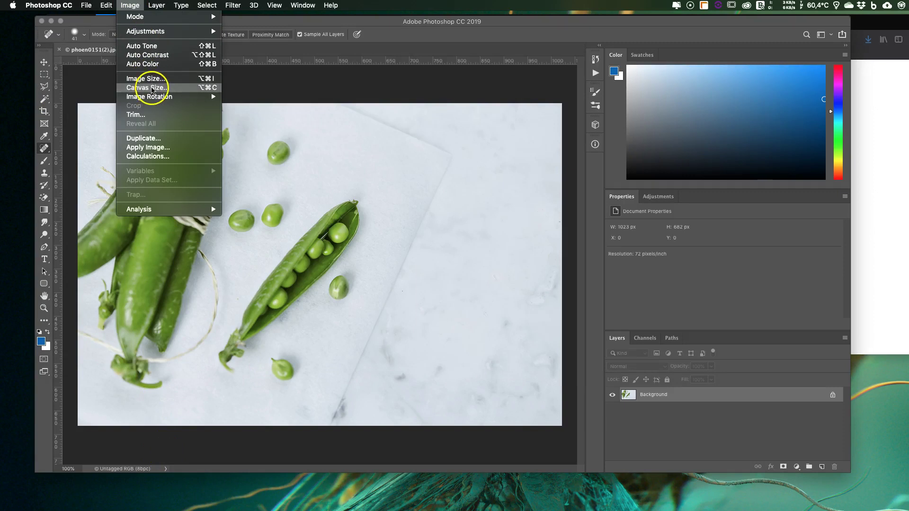
{"action": "left_click", "coordinate": [146, 89]}
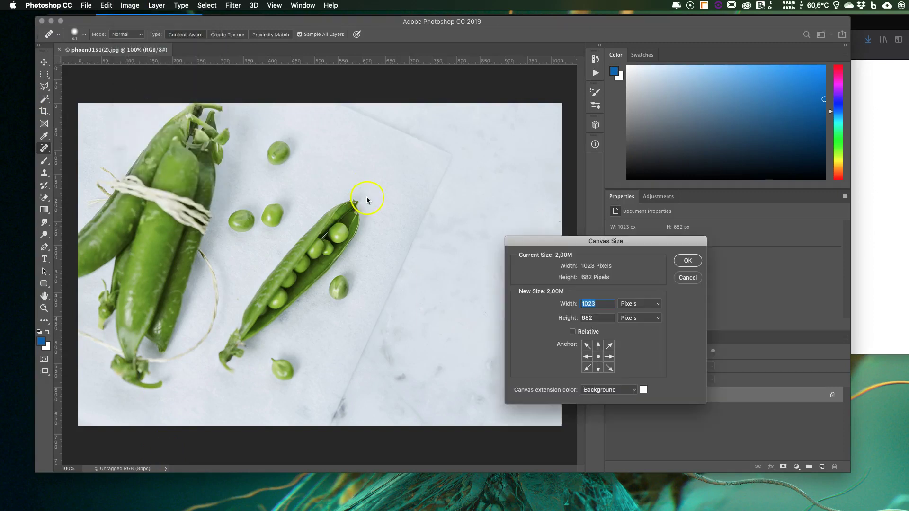
{"action": "left_click", "coordinate": [587, 359]}
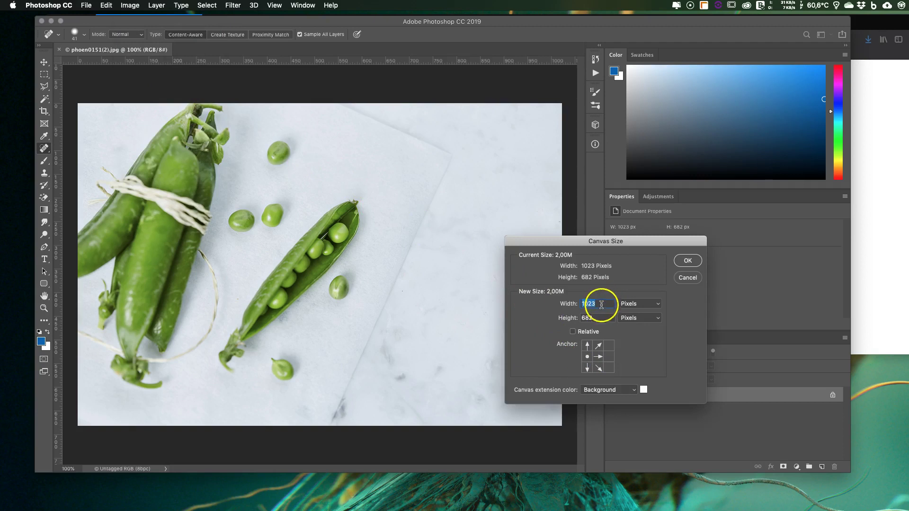
{"action": "type", "text": "650"}
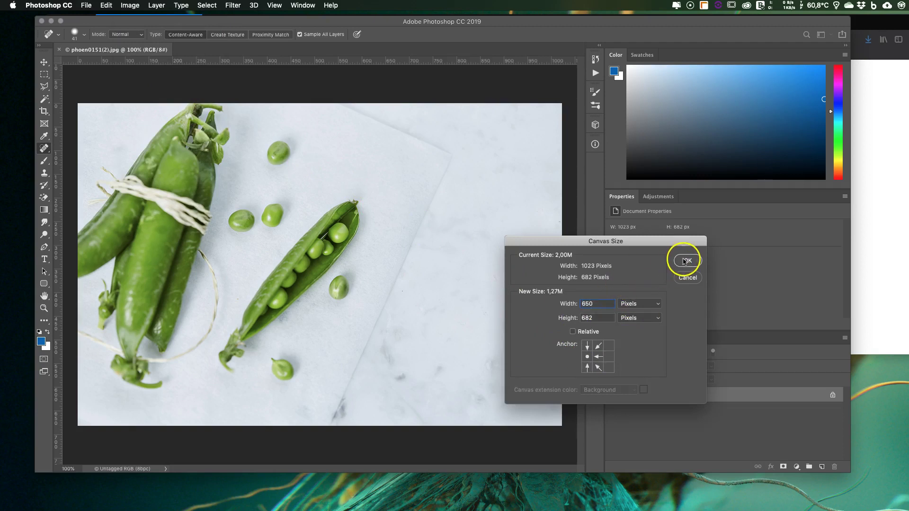
{"action": "left_click", "coordinate": [685, 262]}
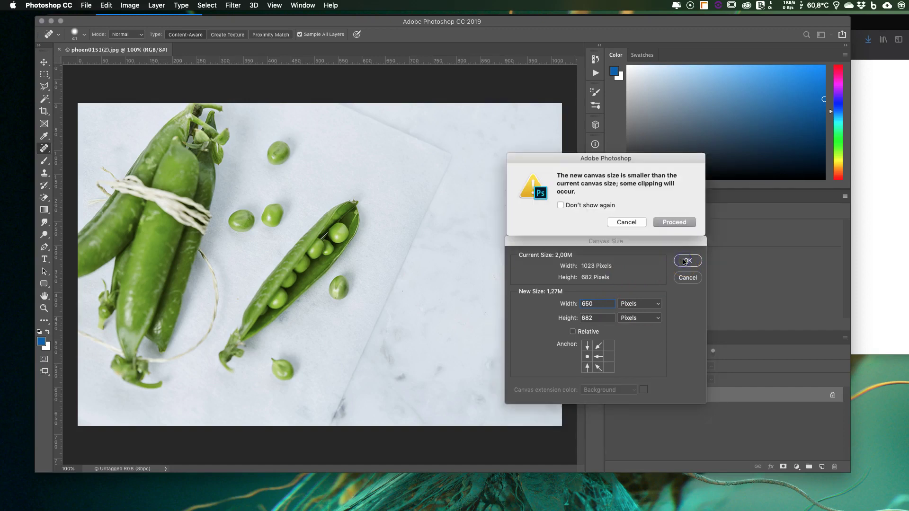
{"action": "left_click", "coordinate": [675, 223]}
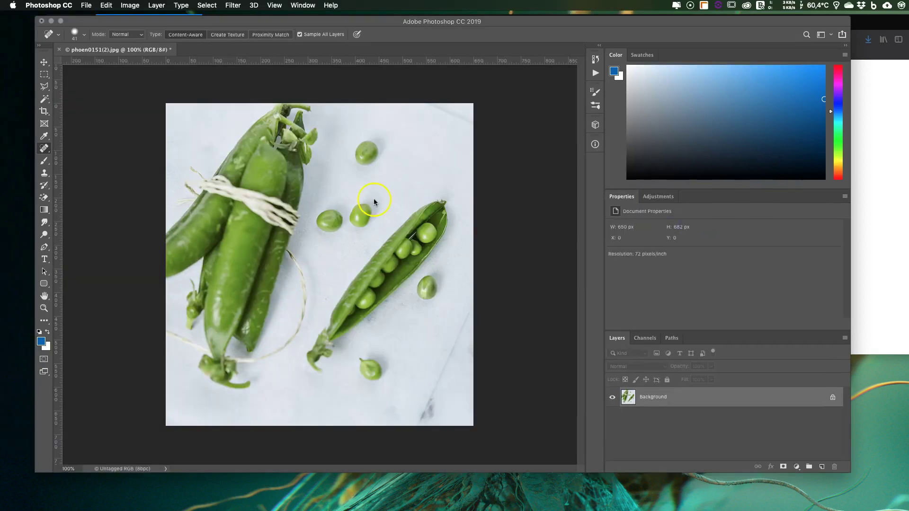
{"action": "left_click", "coordinate": [890, 239]}
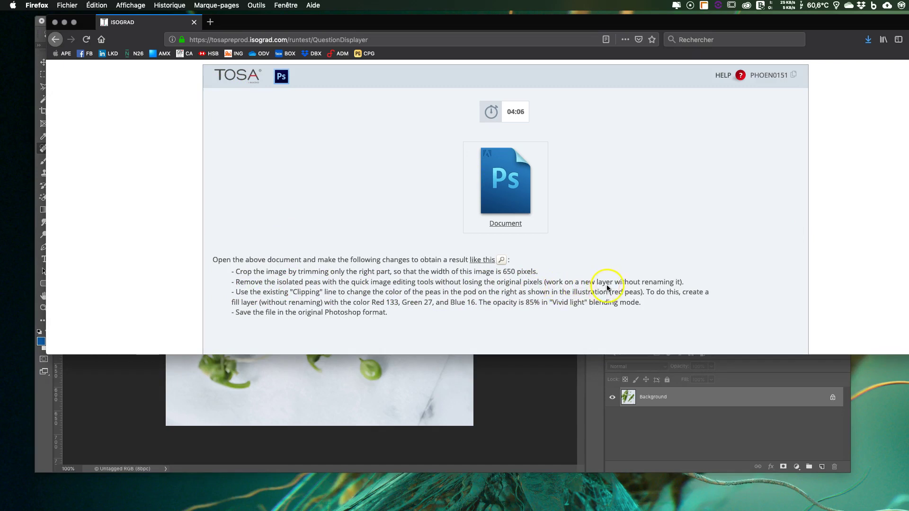
{"action": "left_click", "coordinate": [532, 375]}
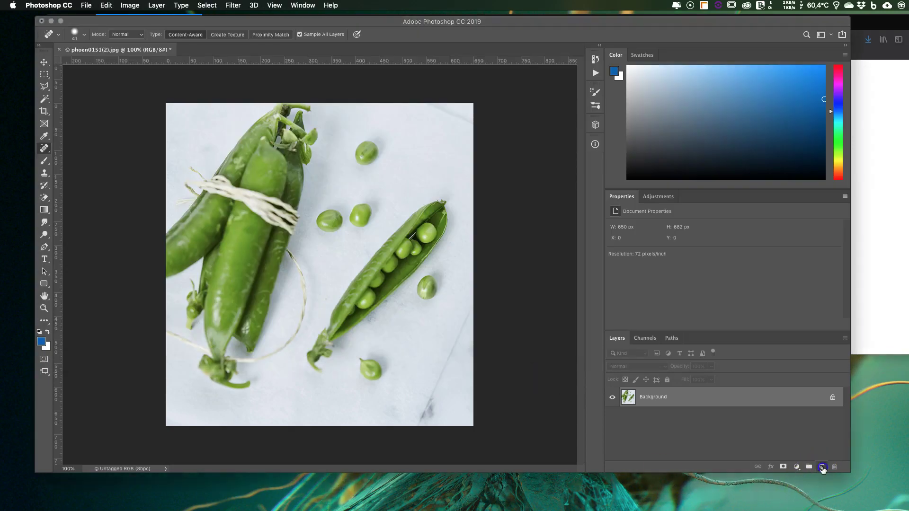
- Add a new empty Layer 1 and select the Spot Healing Brush
{"action": "left_click", "coordinate": [821, 466]}
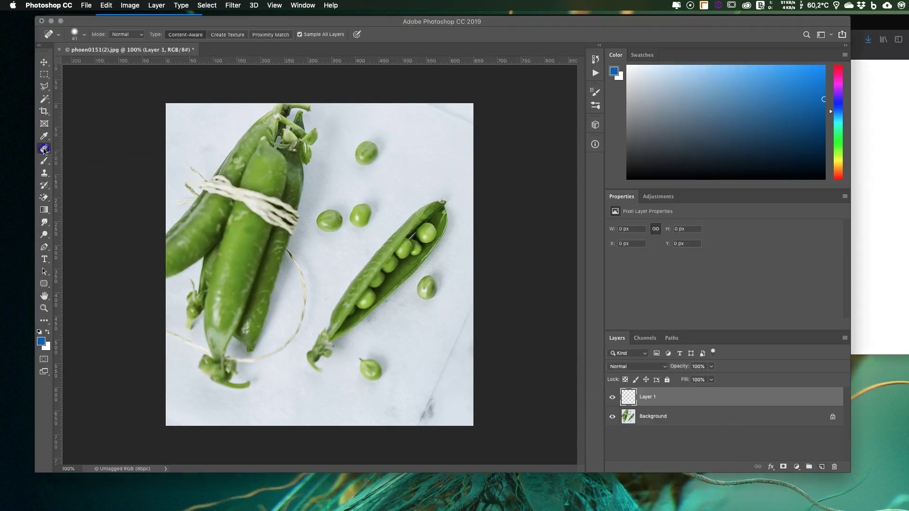
{"action": "left_click_drag", "start_coordinate": [44, 148], "coordinate": [82, 150]}
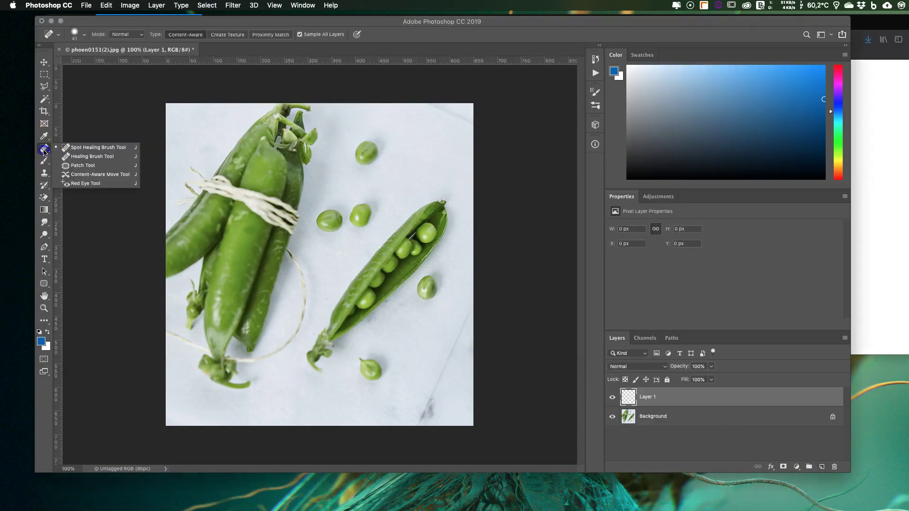
{"action": "left_click", "coordinate": [82, 149]}
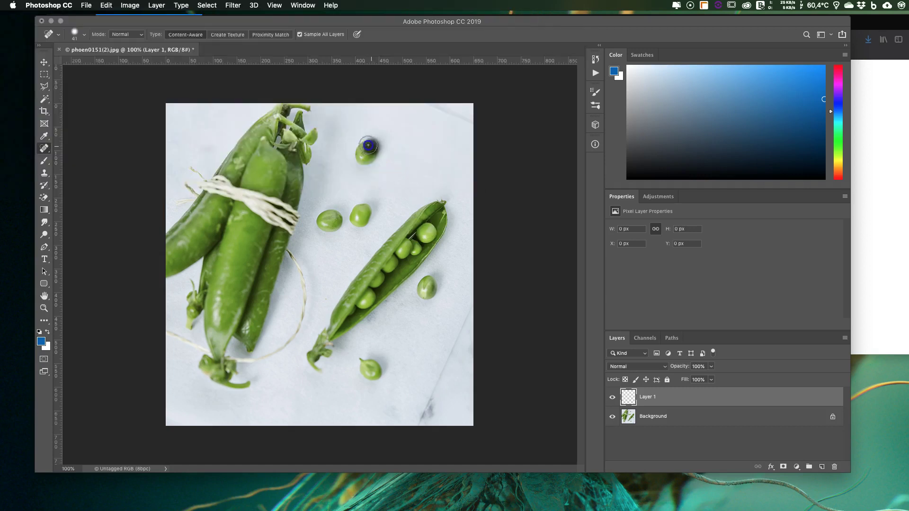
- Heal away the four loose background peas on Layer 1
{"action": "left_click_drag", "start_coordinate": [368, 146], "coordinate": [366, 152]}
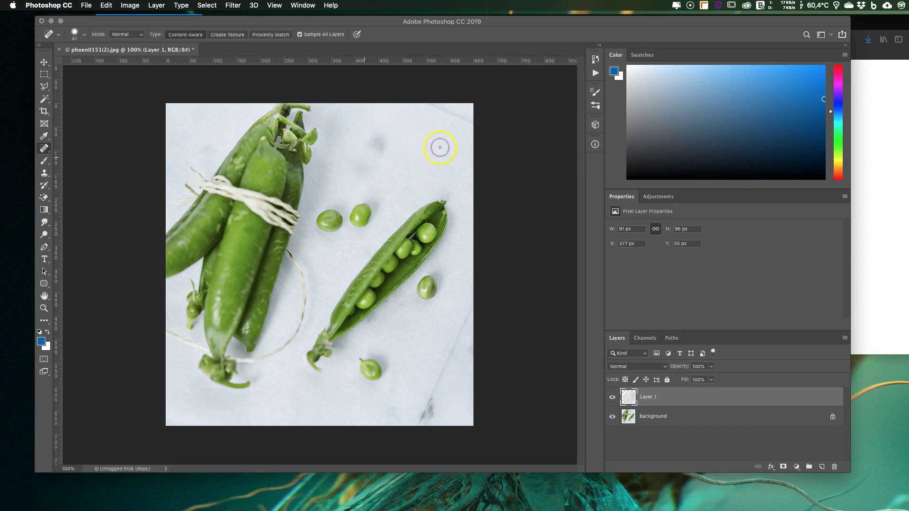
{"action": "mouse_move", "coordinate": [363, 210]}
{"action": "left_mouse_down"}
{"action": "mouse_move", "coordinate": [338, 232]}
{"action": "mouse_move", "coordinate": [334, 210]}
{"action": "left_mouse_up"}
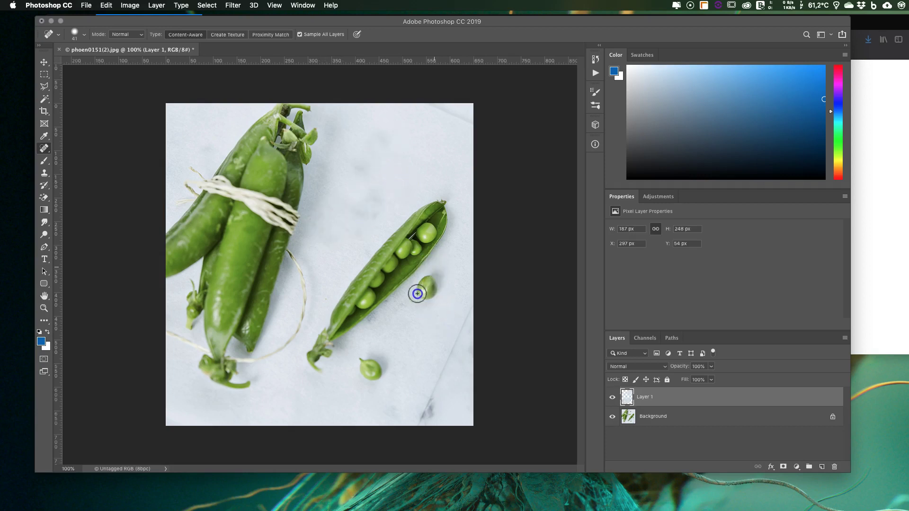
{"action": "left_click_drag", "start_coordinate": [417, 293], "coordinate": [430, 302]}
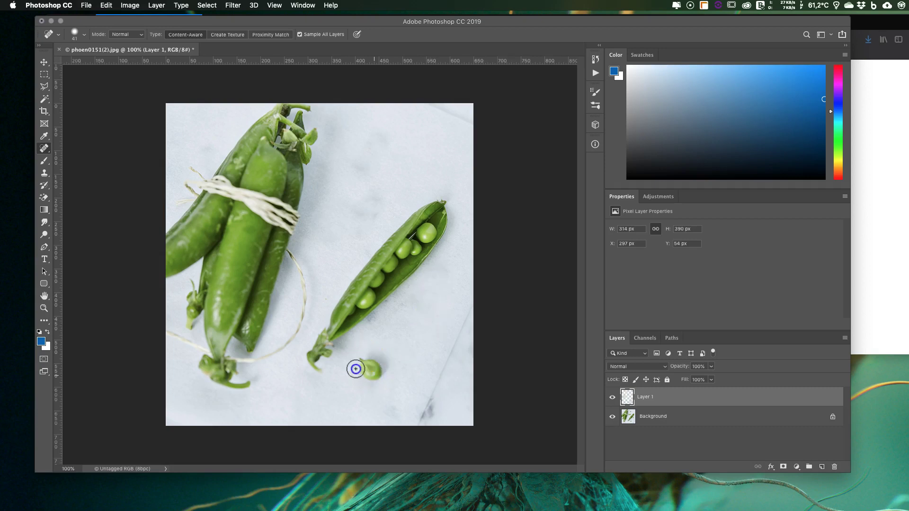
{"action": "left_click_drag", "start_coordinate": [356, 369], "coordinate": [388, 371]}
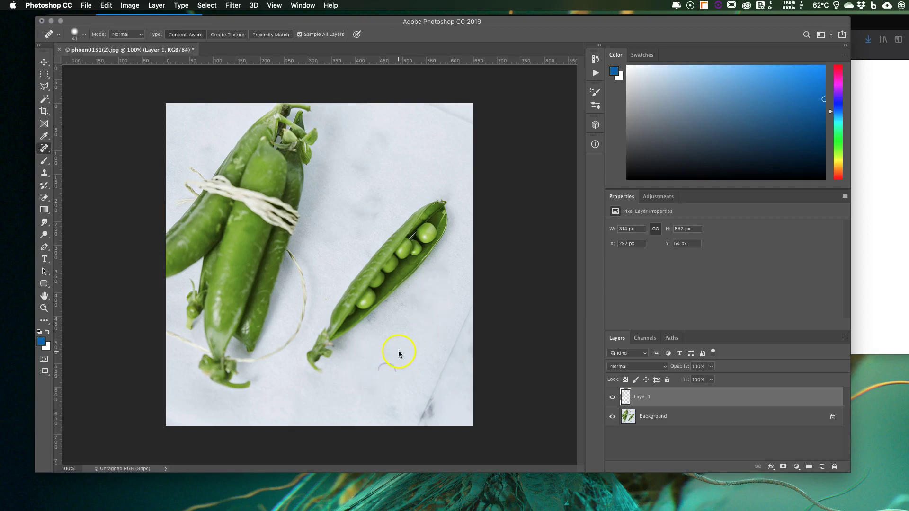
{"action": "left_click", "coordinate": [866, 207]}
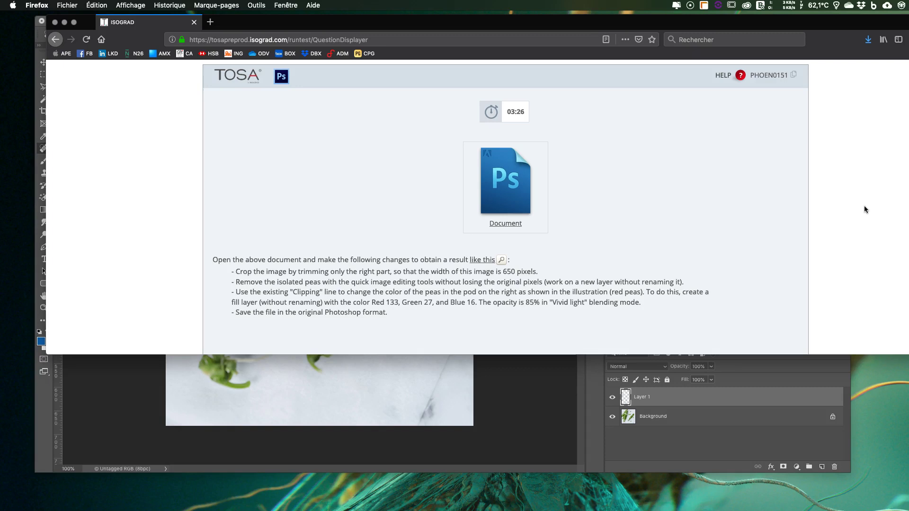
- Select the Détourage path and create the Color Fill 1 solid color layer from it
{"action": "left_click", "coordinate": [659, 441]}
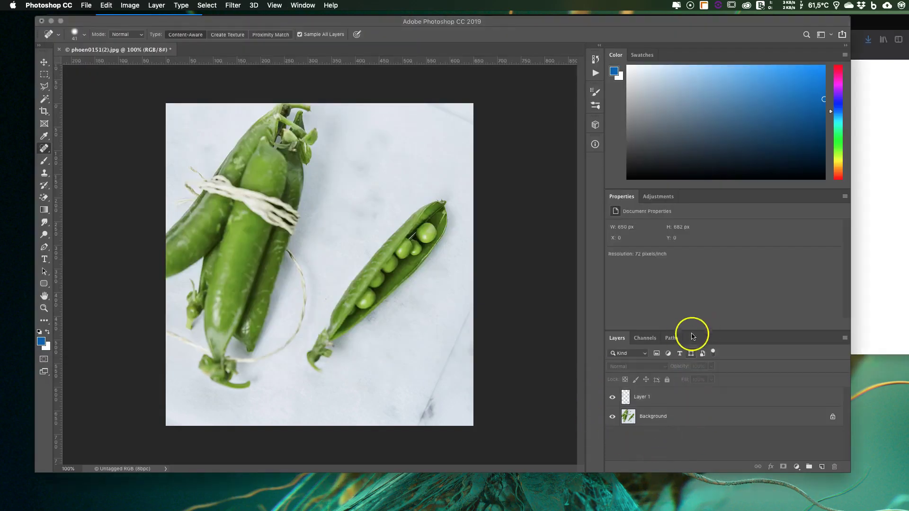
{"action": "left_click", "coordinate": [676, 340]}
{"action": "left_click", "coordinate": [668, 370]}
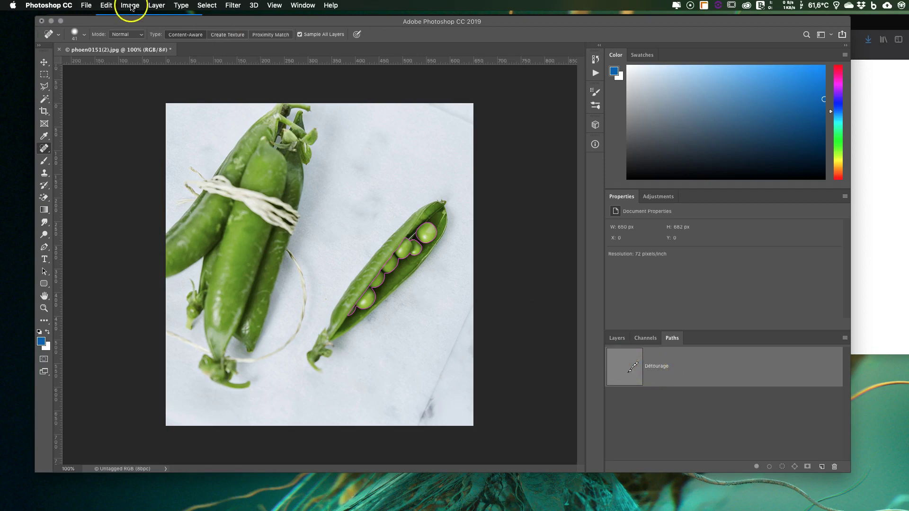
{"action": "left_click", "coordinate": [156, 4]}
{"action": "mouse_move", "coordinate": [175, 123]}
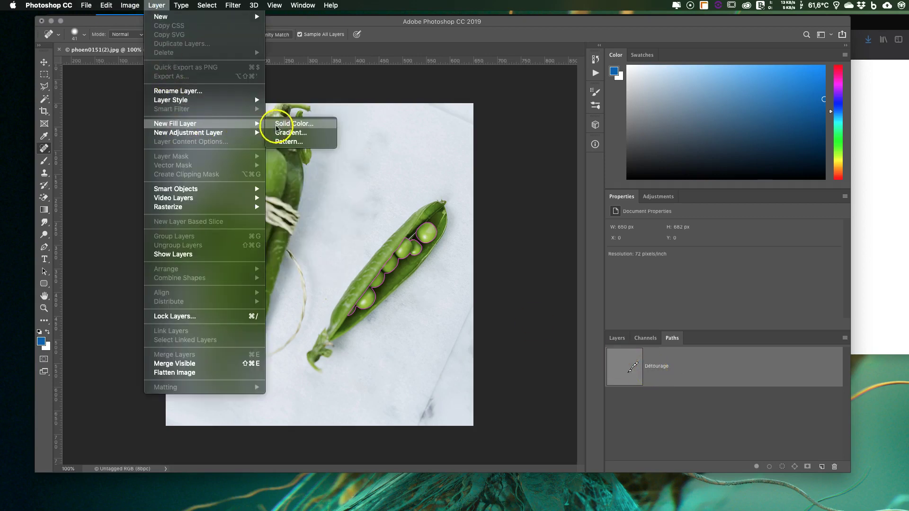
{"action": "left_click", "coordinate": [292, 123]}
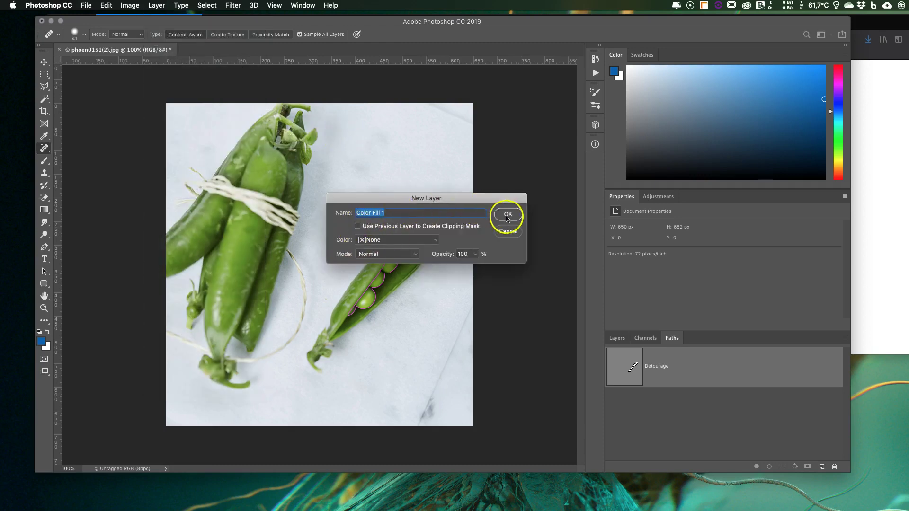
{"action": "left_click", "coordinate": [506, 216]}
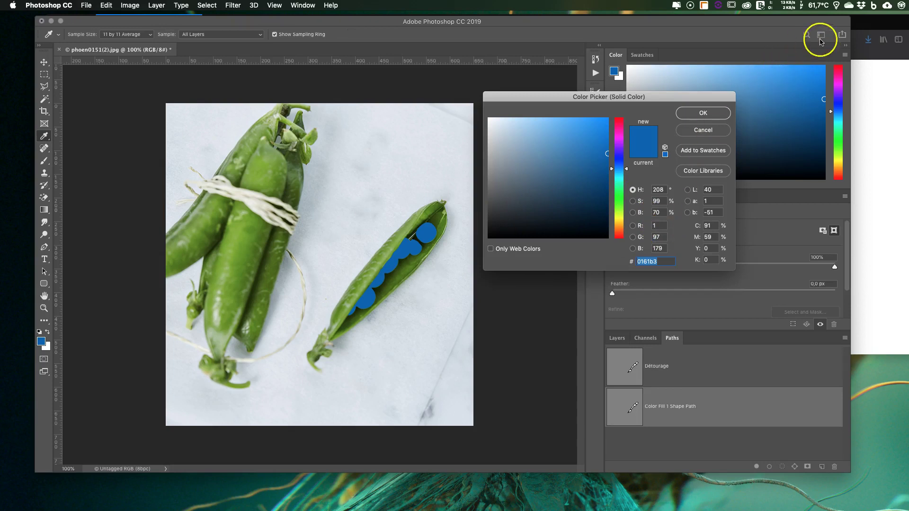
- Set the Color Fill 1 colour to RGB 133, 27, 16
{"action": "left_click", "coordinate": [865, 23]}
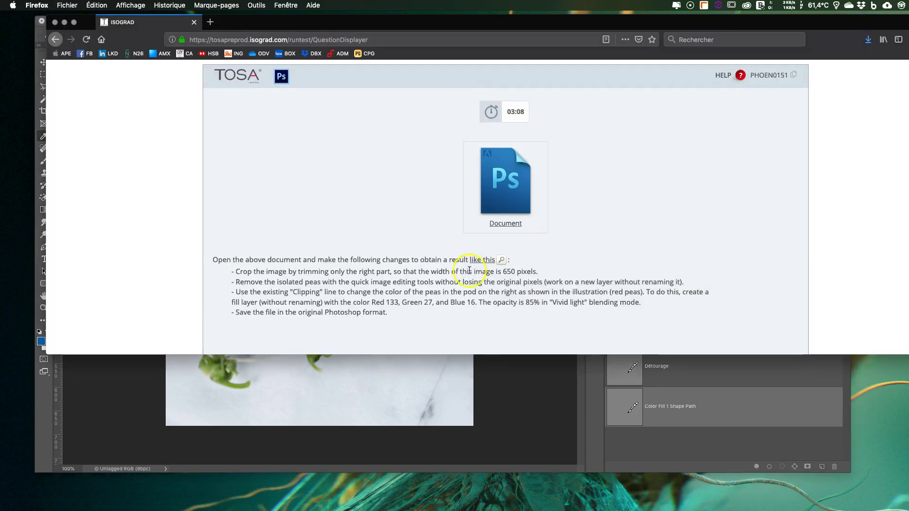
{"action": "left_click", "coordinate": [542, 375]}
{"action": "type", "text": "1"}
{"action": "left_click", "coordinate": [660, 226]}
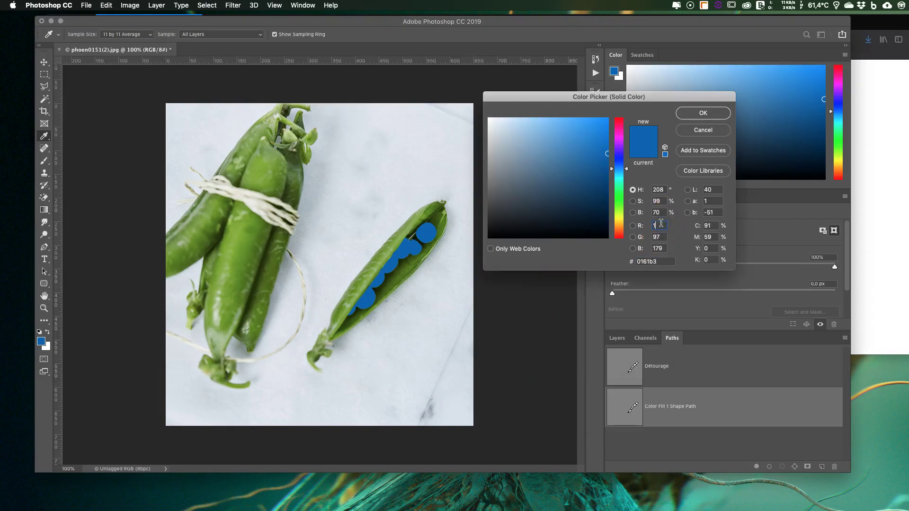
{"action": "type", "text": "3"}
{"action": "key", "text": "Tab"}
{"action": "type", "text": "2"}
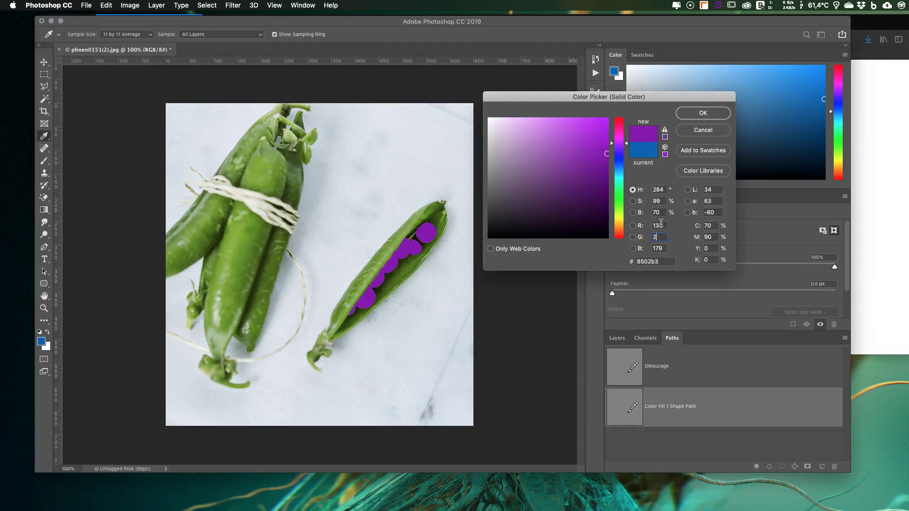
{"action": "type", "text": "16"}
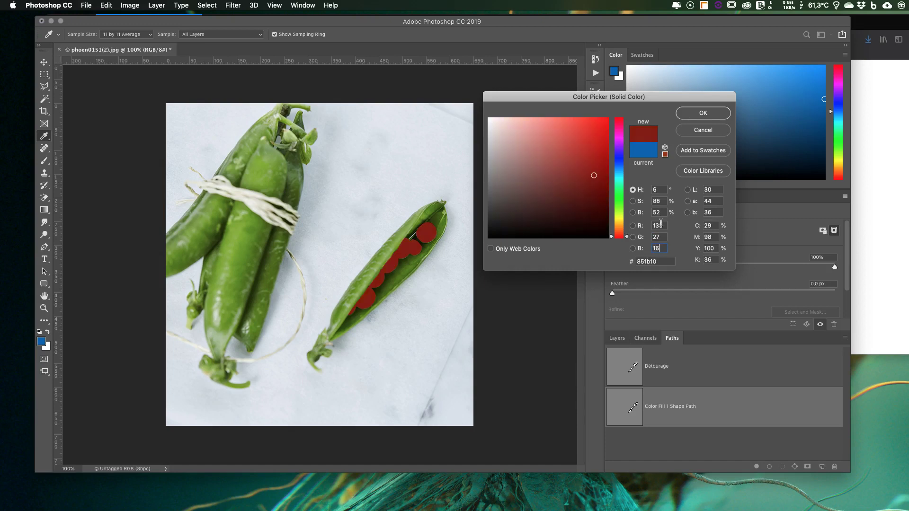
{"action": "left_click", "coordinate": [696, 114]}
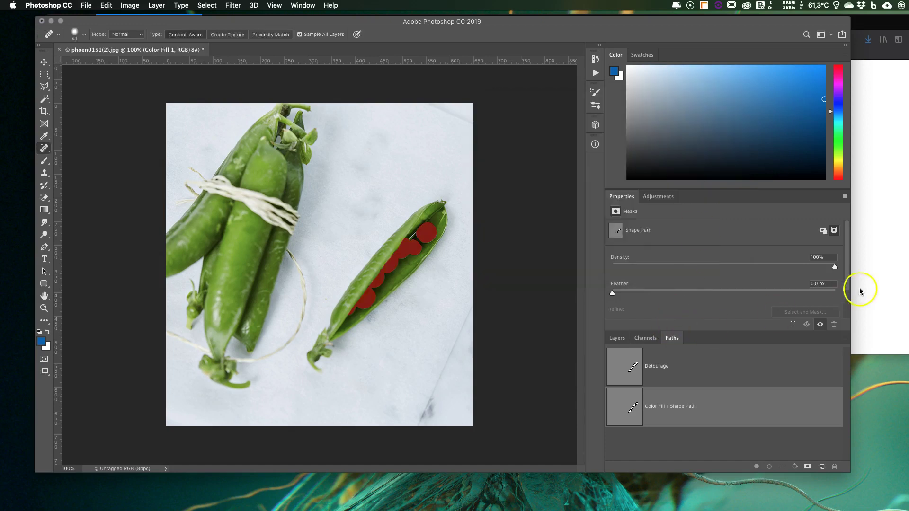
- Set Color Fill 1's blend mode to Vivid Light, then check the required opacity
{"action": "left_click", "coordinate": [858, 288]}
{"action": "left_click", "coordinate": [622, 425]}
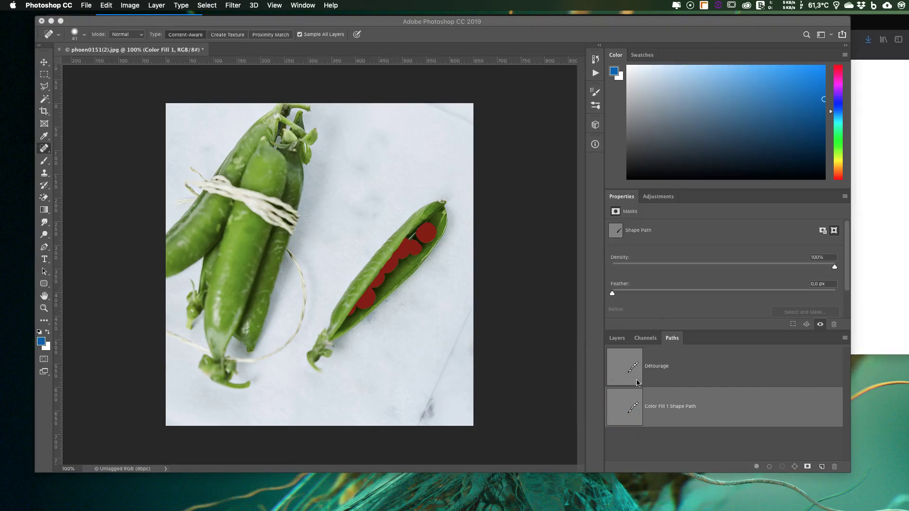
{"action": "left_click", "coordinate": [618, 345]}
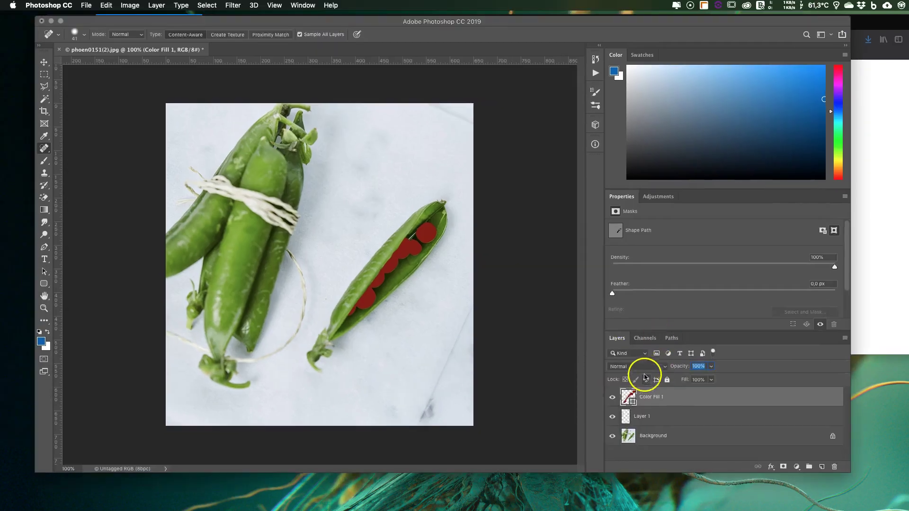
{"action": "left_click", "coordinate": [643, 369]}
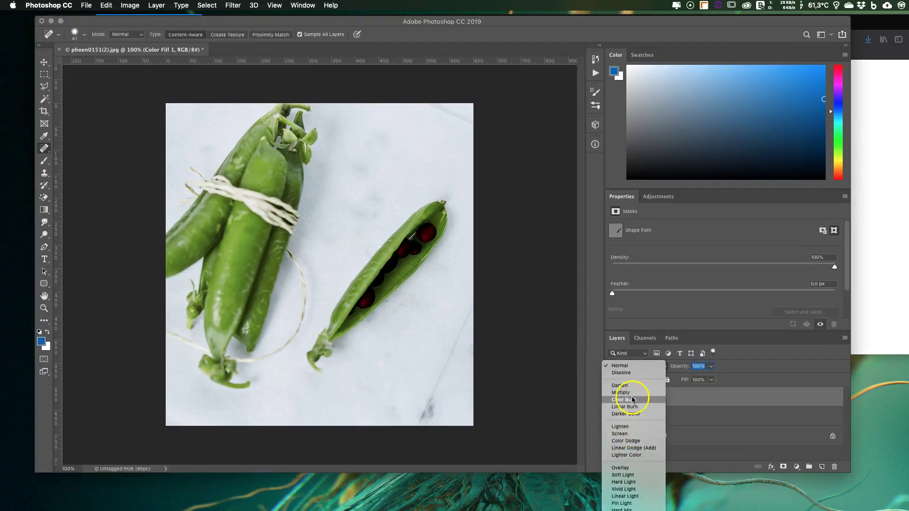
{"action": "left_click", "coordinate": [632, 490]}
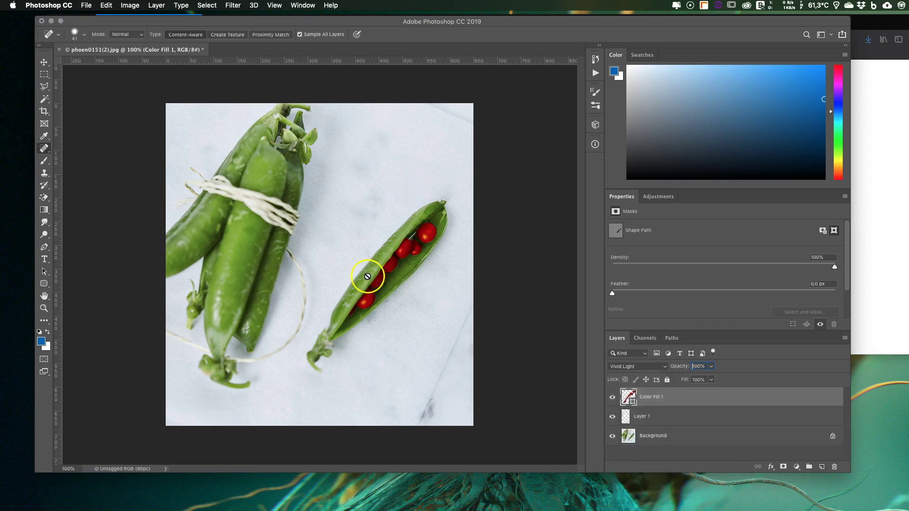
{"action": "left_click", "coordinate": [857, 324]}
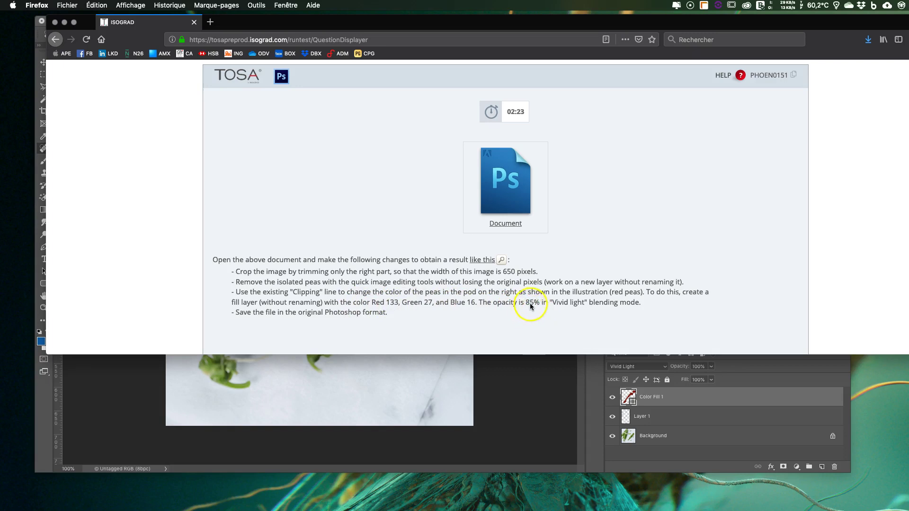
- Return to Photoshop to set Color Fill 1's opacity to 85%
{"action": "left_click", "coordinate": [717, 384]}
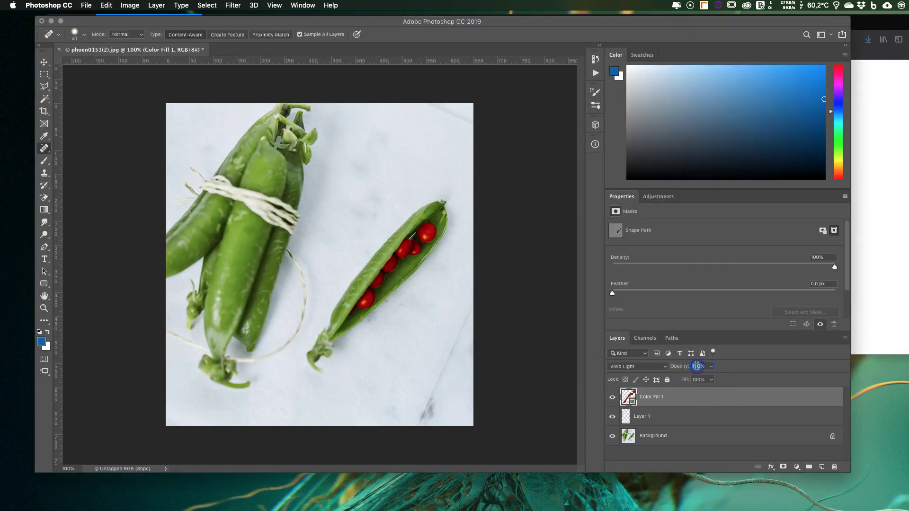
{"action": "scroll", "coordinate": [696, 366], "scroll_direction": "down", "scroll_amount": 2}
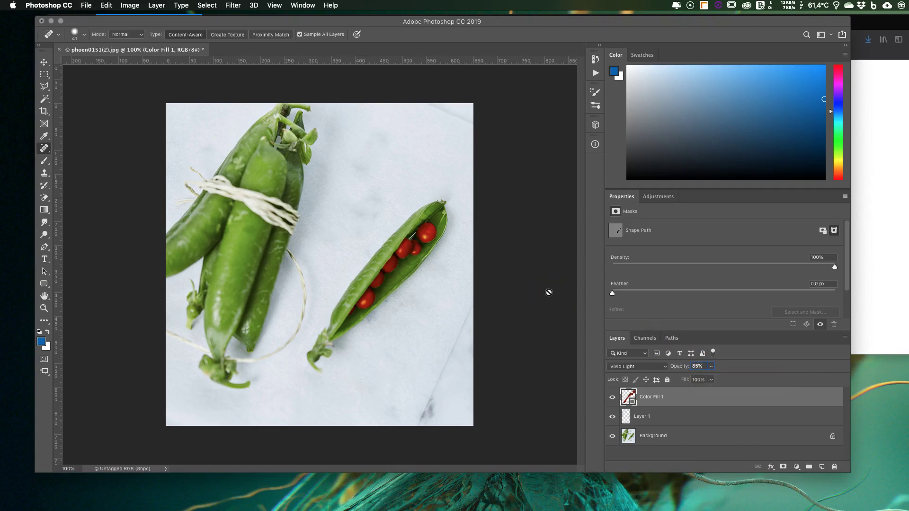
- Save the image as phoen0151(2).psd in Photoshop format on the Bureau
{"action": "left_click", "coordinate": [84, 7]}
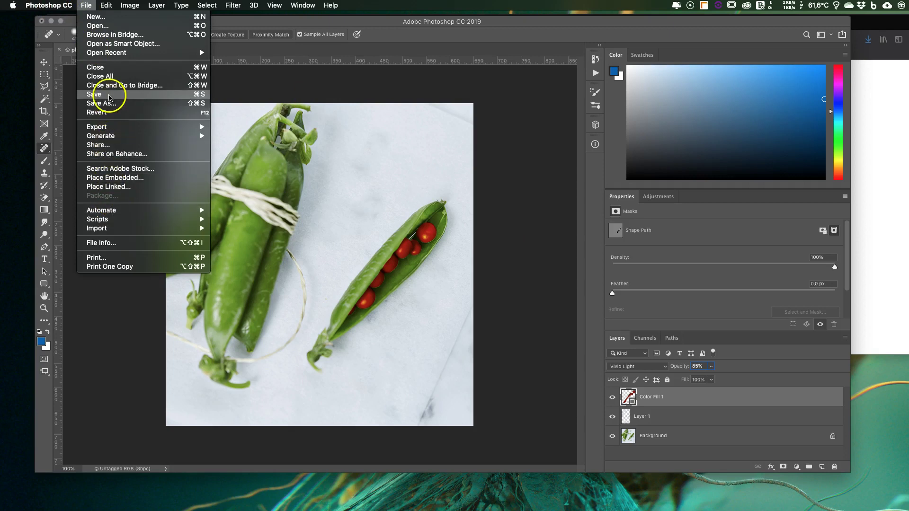
{"action": "left_click", "coordinate": [108, 104]}
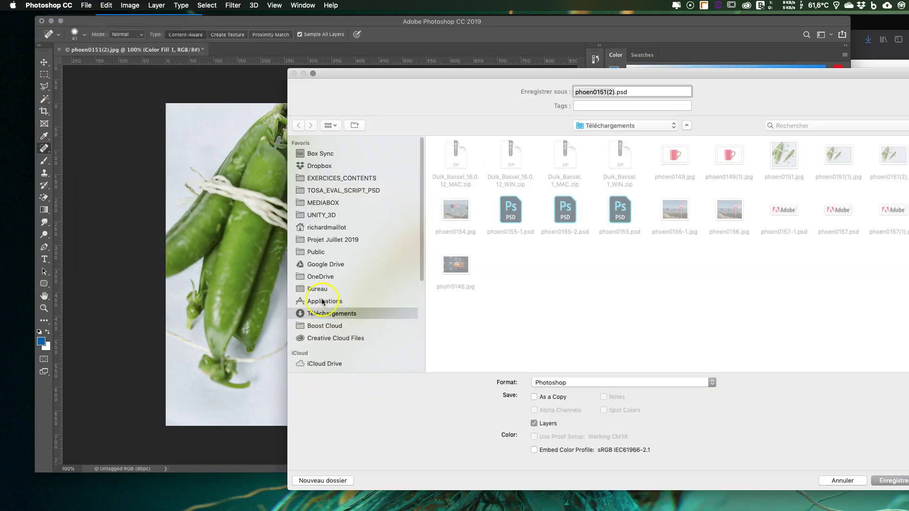
{"action": "left_click", "coordinate": [320, 291]}
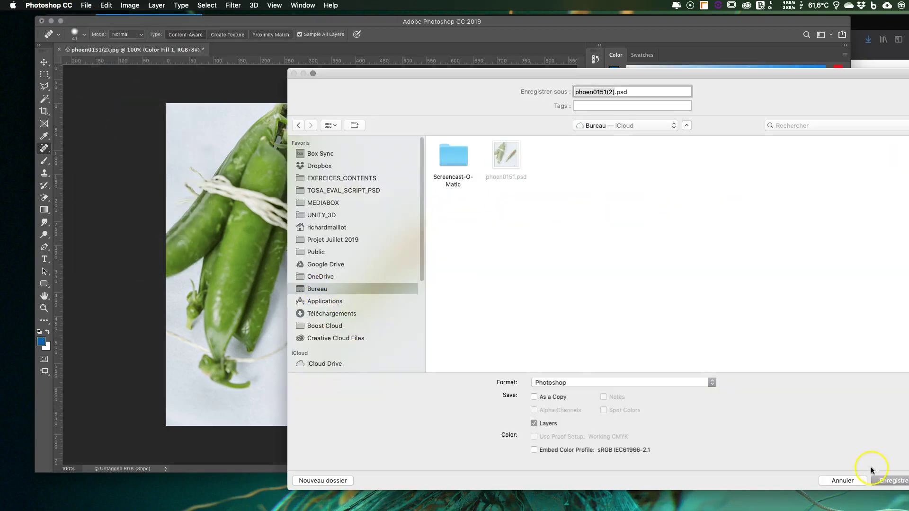
{"action": "left_click", "coordinate": [892, 487]}
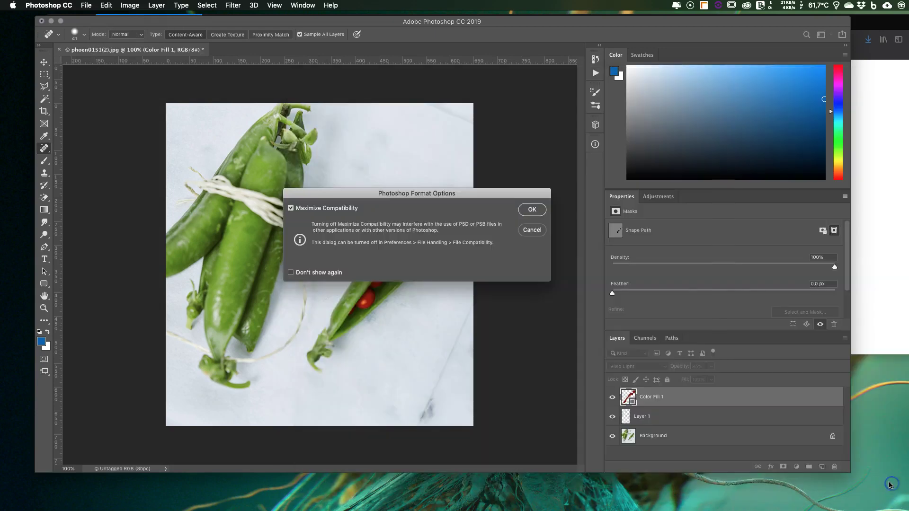
{"action": "left_click", "coordinate": [532, 210]}
- Upload phoen0151.psd from the Bureau folder as the TOSA answer file
{"action": "left_click", "coordinate": [865, 280]}
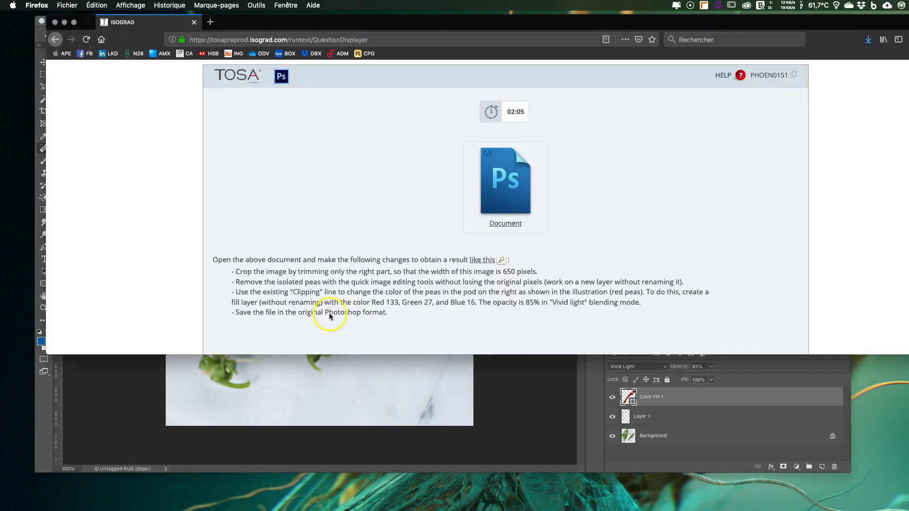
{"action": "scroll", "coordinate": [365, 315], "scroll_direction": "down", "scroll_amount": 3}
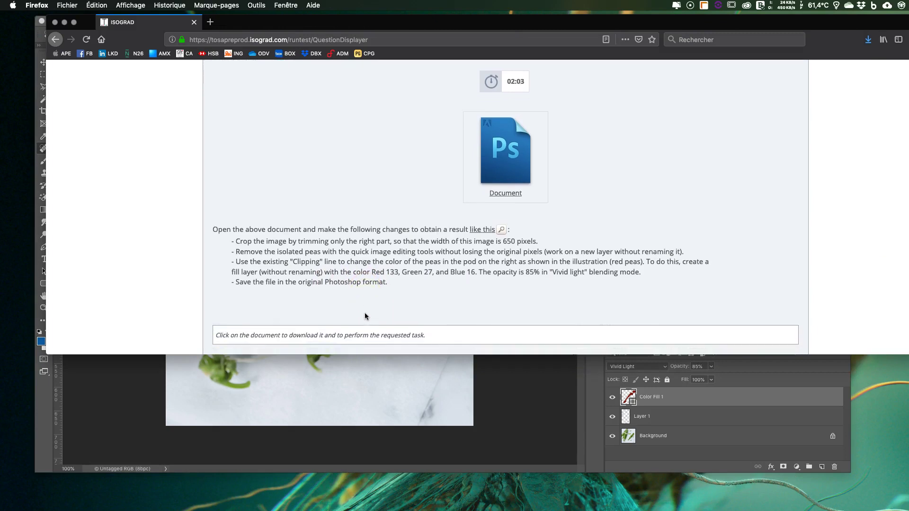
{"action": "scroll", "coordinate": [365, 313], "scroll_direction": "down", "scroll_amount": 3}
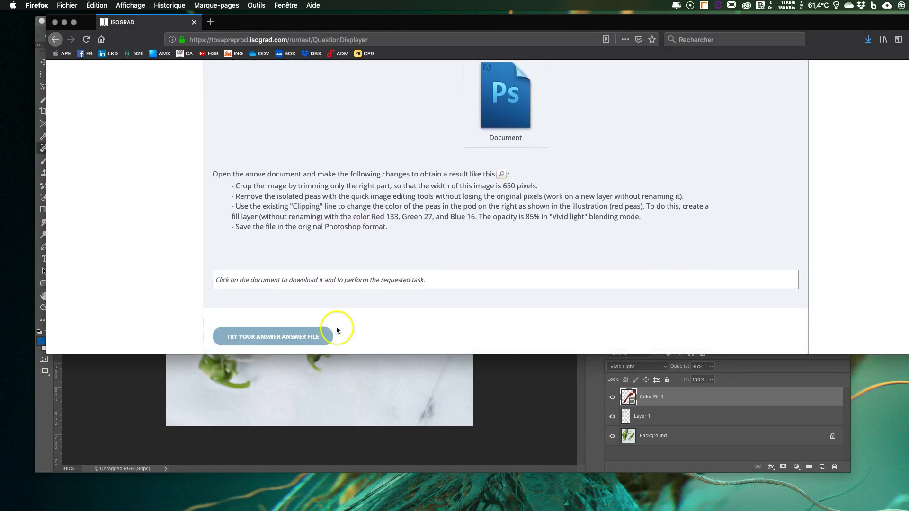
{"action": "left_click", "coordinate": [275, 336]}
{"action": "left_click", "coordinate": [396, 223]}
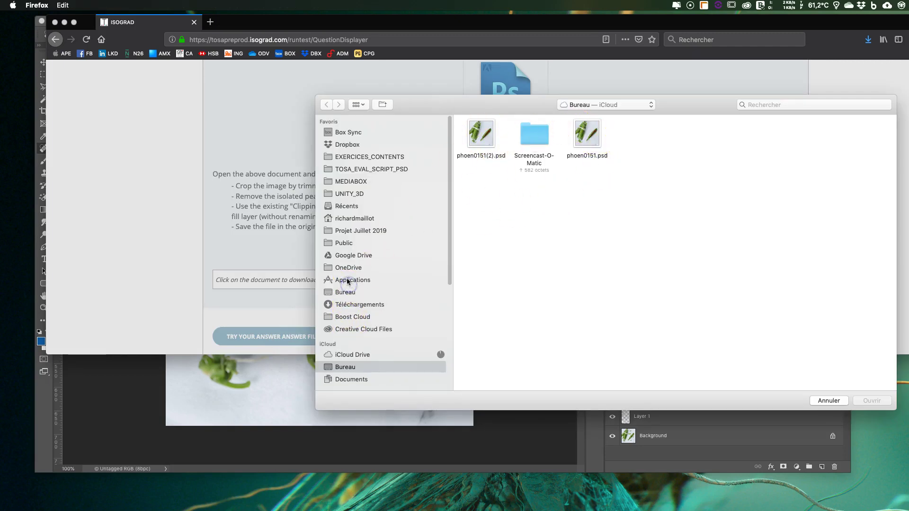
{"action": "left_click_drag", "start_coordinate": [348, 285], "coordinate": [346, 294]}
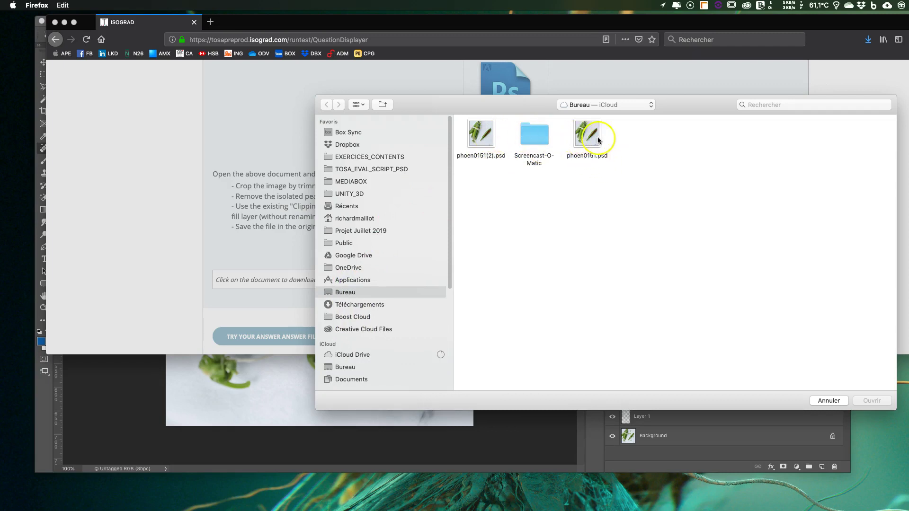
{"action": "left_click", "coordinate": [588, 143]}
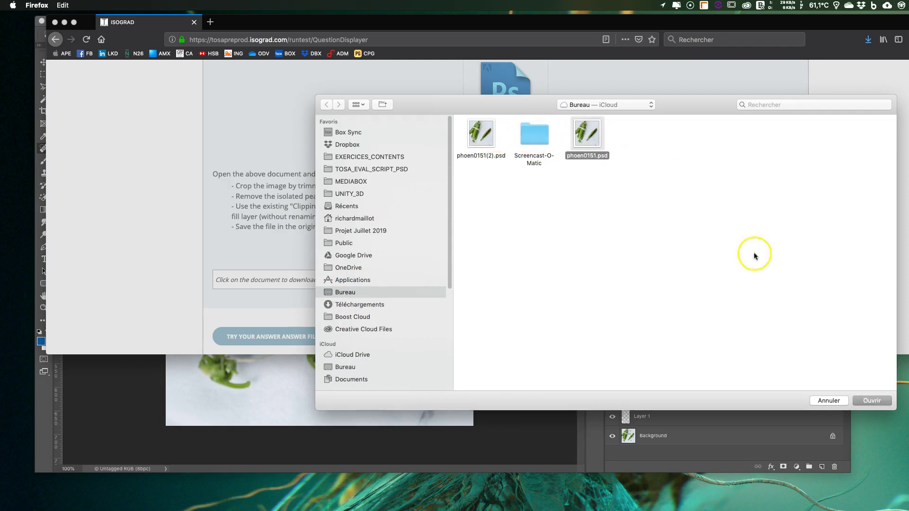
{"action": "left_click", "coordinate": [878, 402]}
{"action": "left_click", "coordinate": [477, 252]}
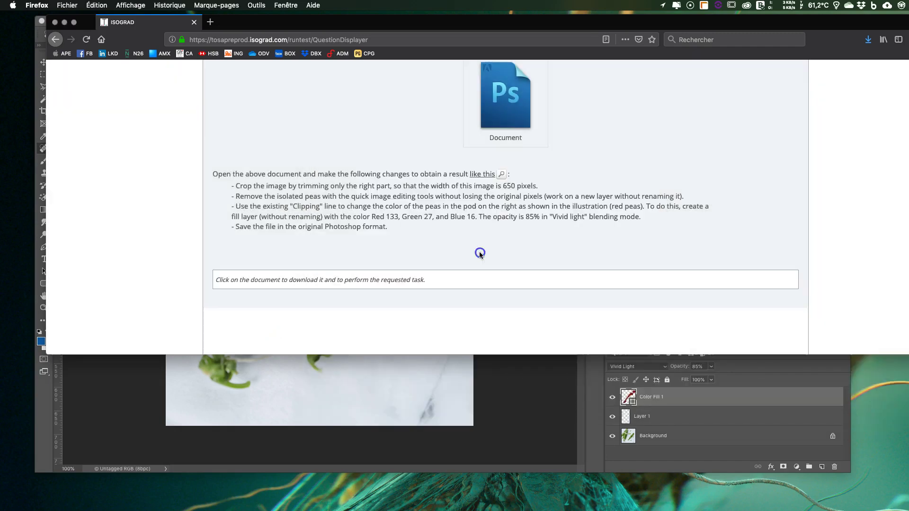